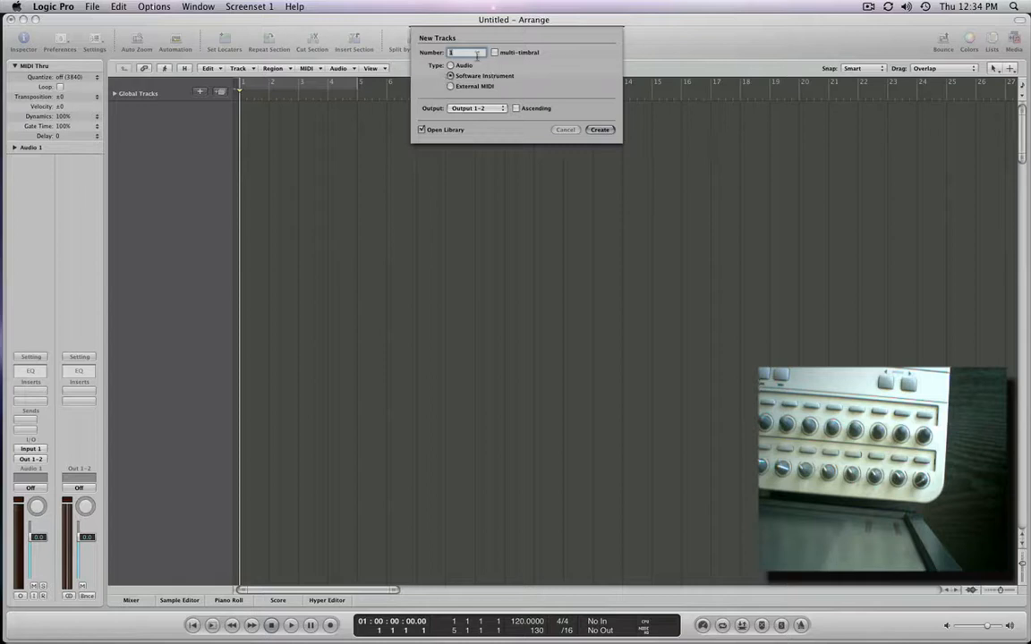
- Create one software instrument track and load the mono ES M (Monophonic Synth) as its instrument
left_click(600, 129)
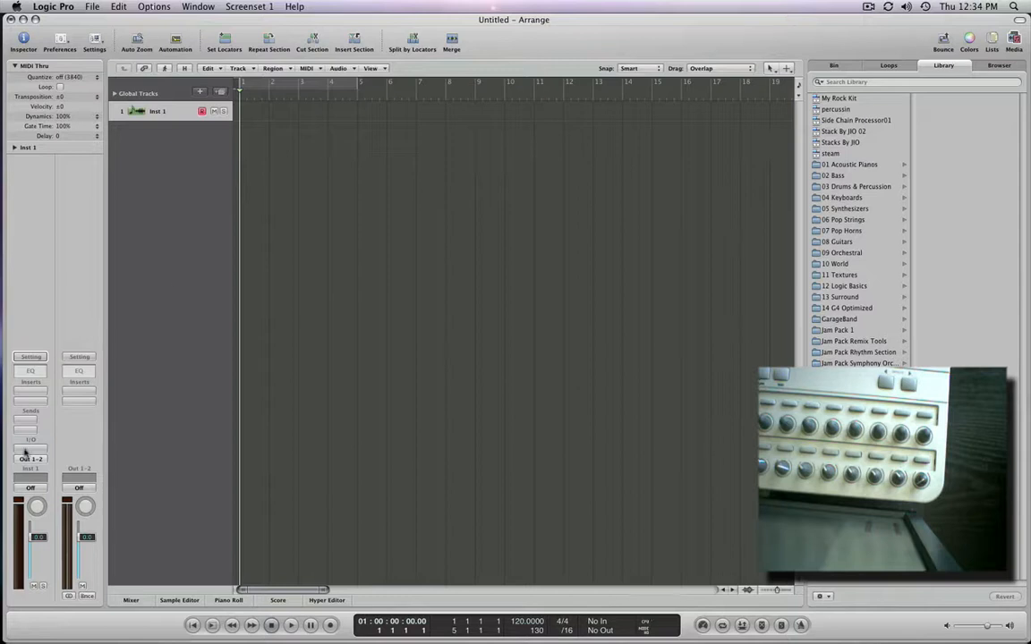
left_click(25, 451)
mouse_move(36, 483)
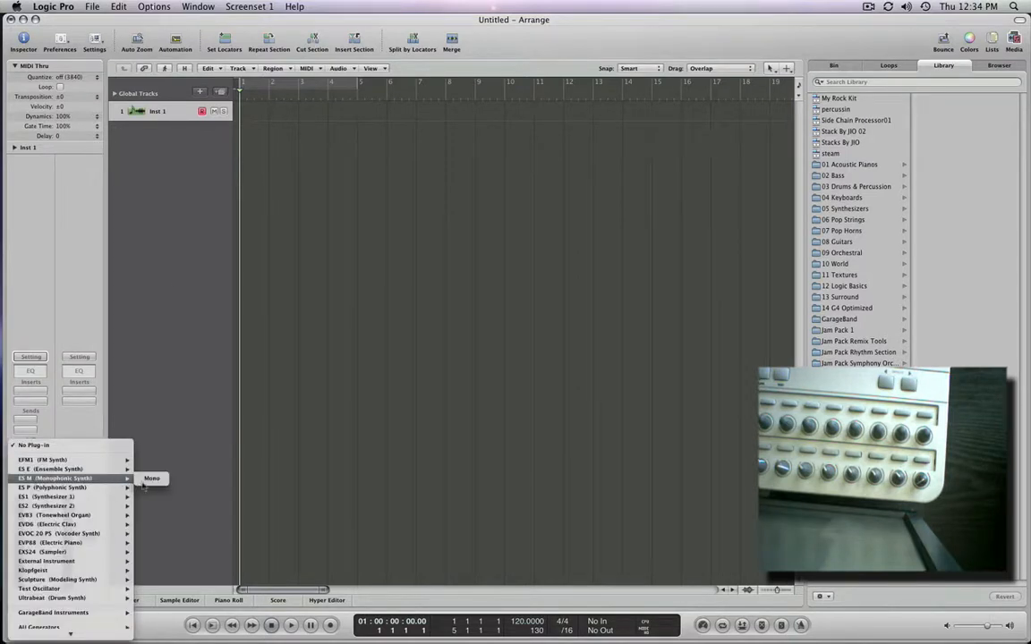
left_click(150, 479)
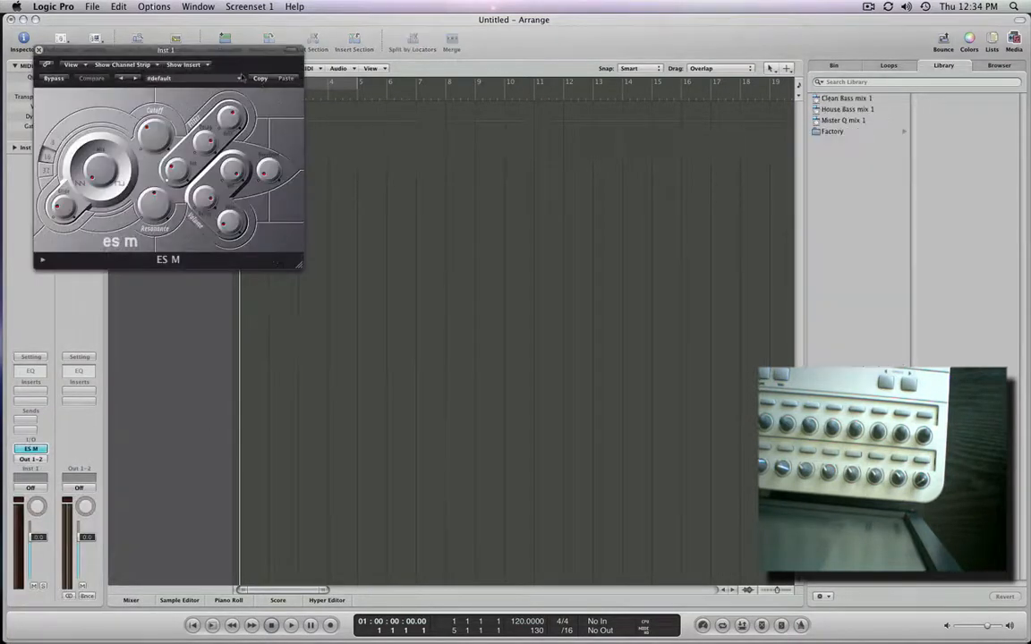
- Place the ES M window over the arrange area and turn its Cutoff knob up to about the middle
left_click_drag(192, 55, 448, 159)
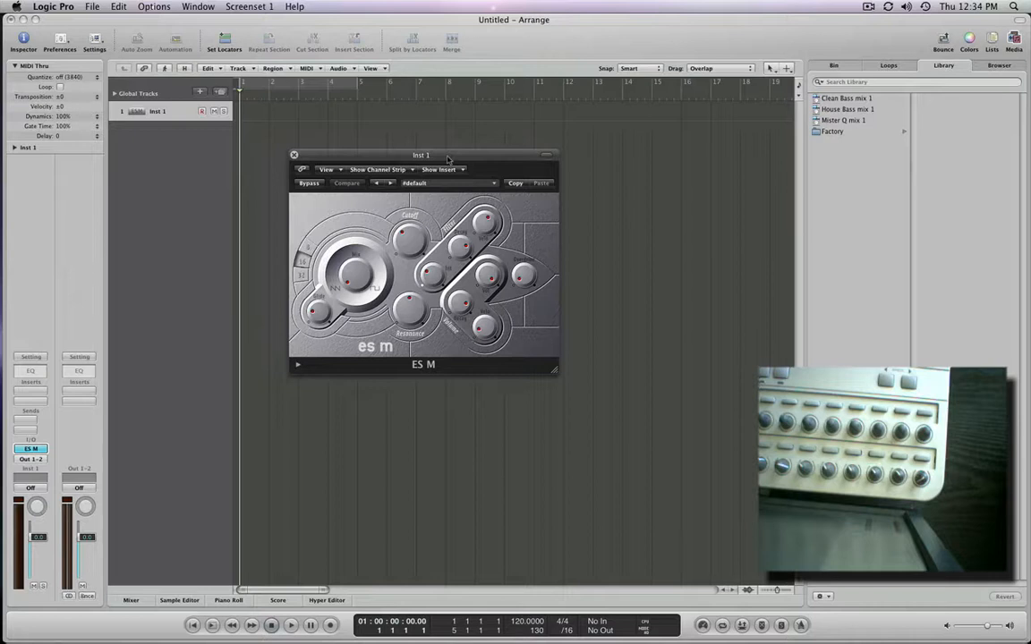
left_click_drag(407, 252, 409, 241)
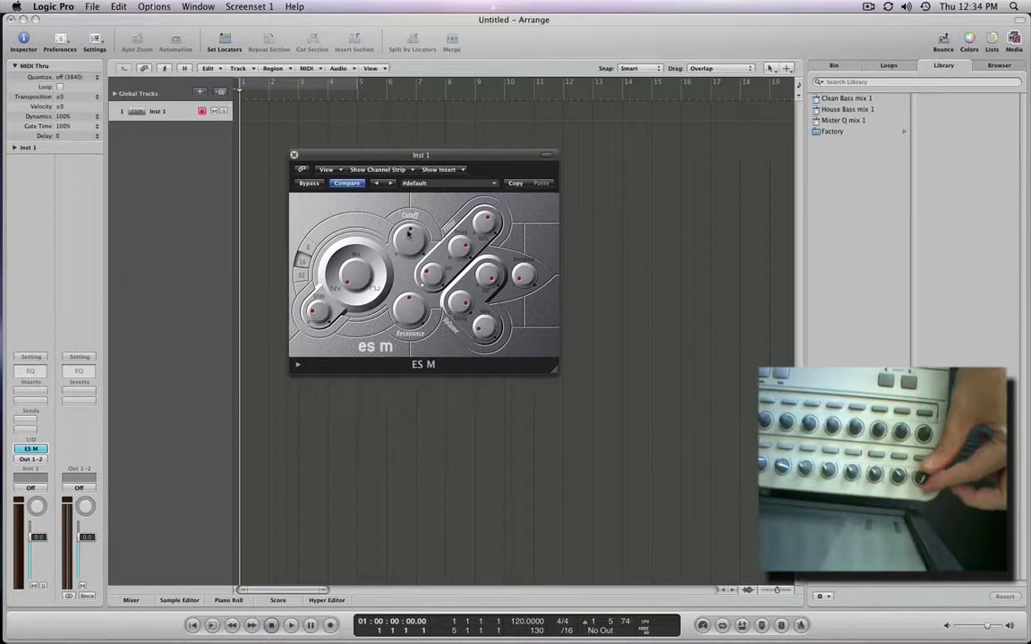
left_click_drag(389, 159, 465, 119)
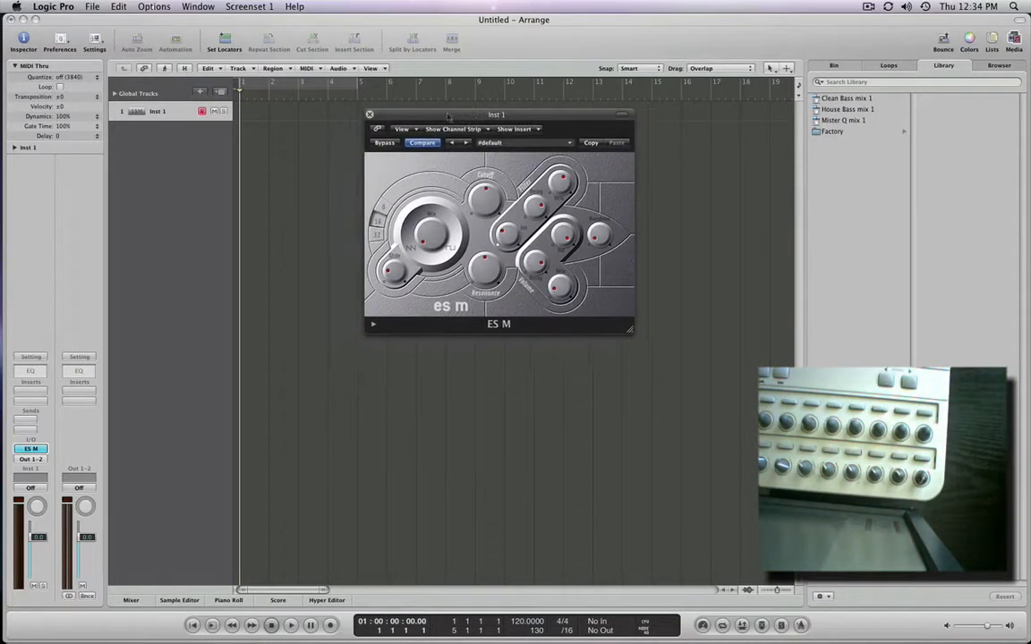
- In the track automation settings, start learning a message for Automation Quick Access and open its controller assignments for editing
left_click(154, 7)
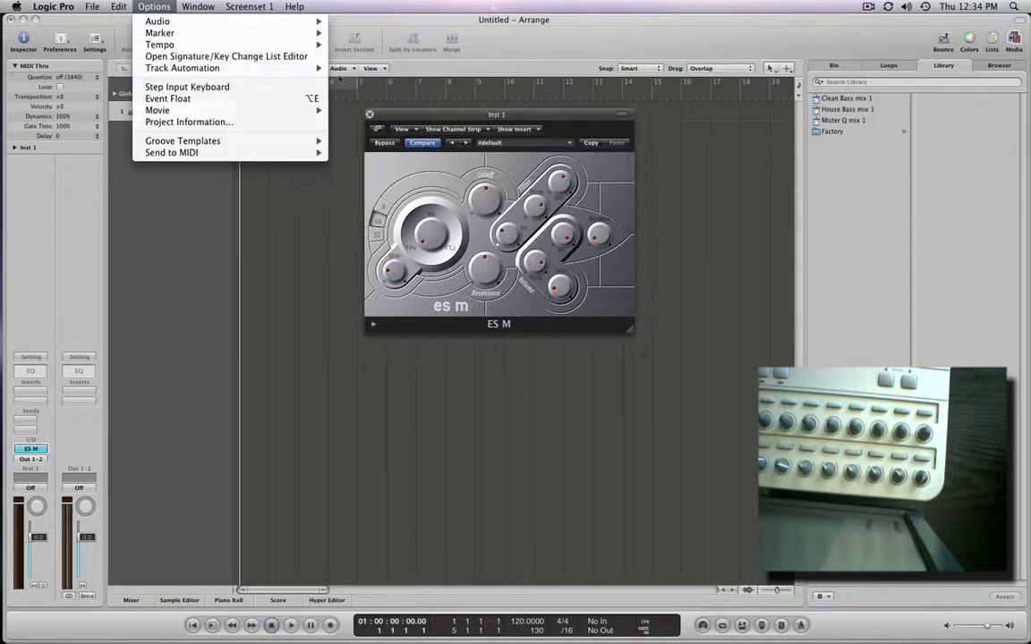
mouse_move(313, 69)
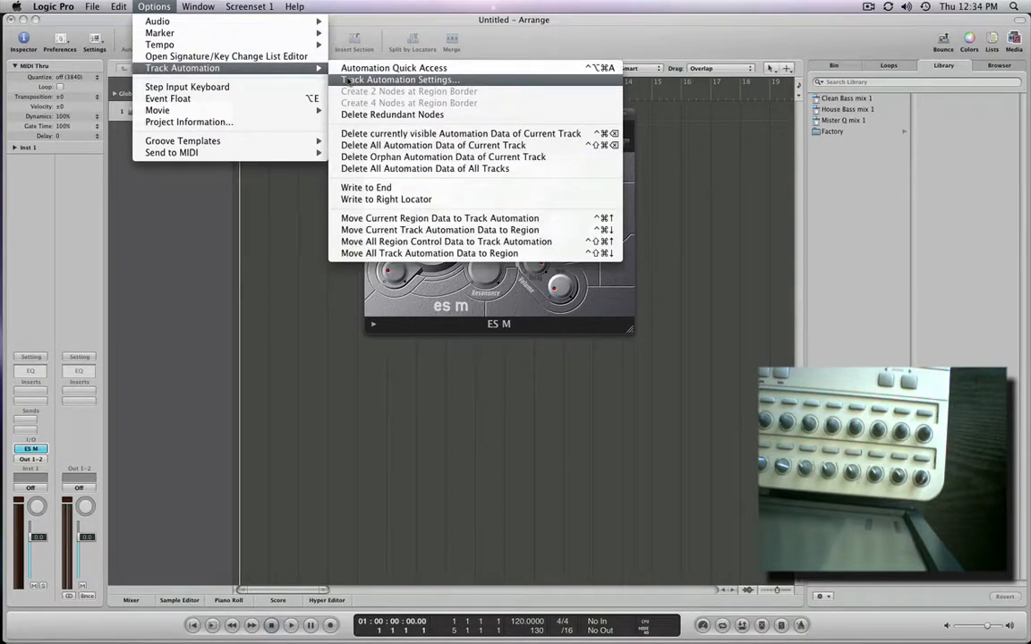
left_click(349, 80)
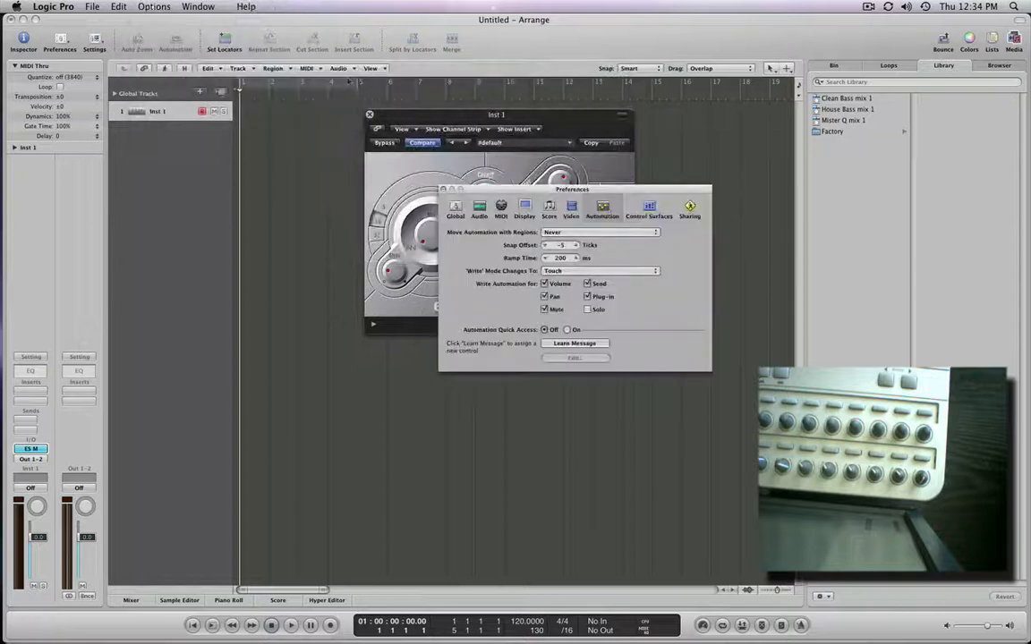
left_click_drag(513, 192, 461, 154)
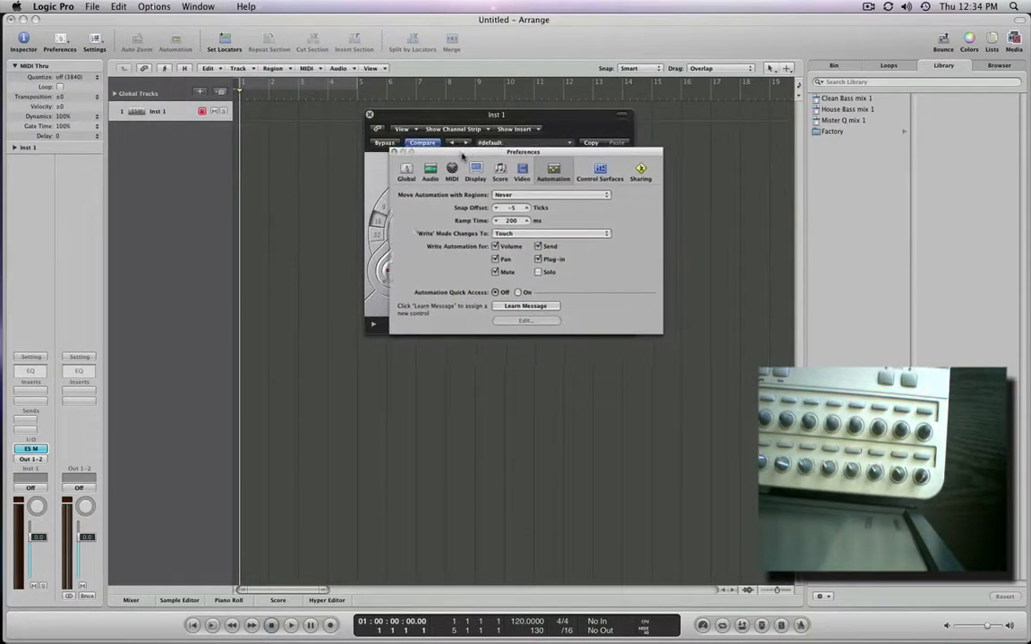
left_click(542, 309)
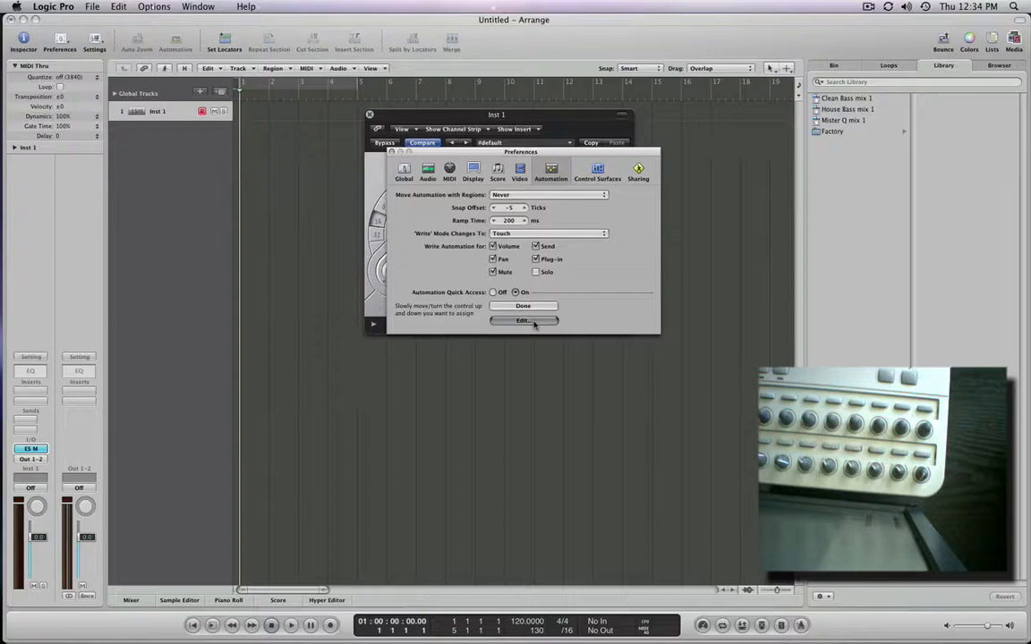
left_click(522, 321)
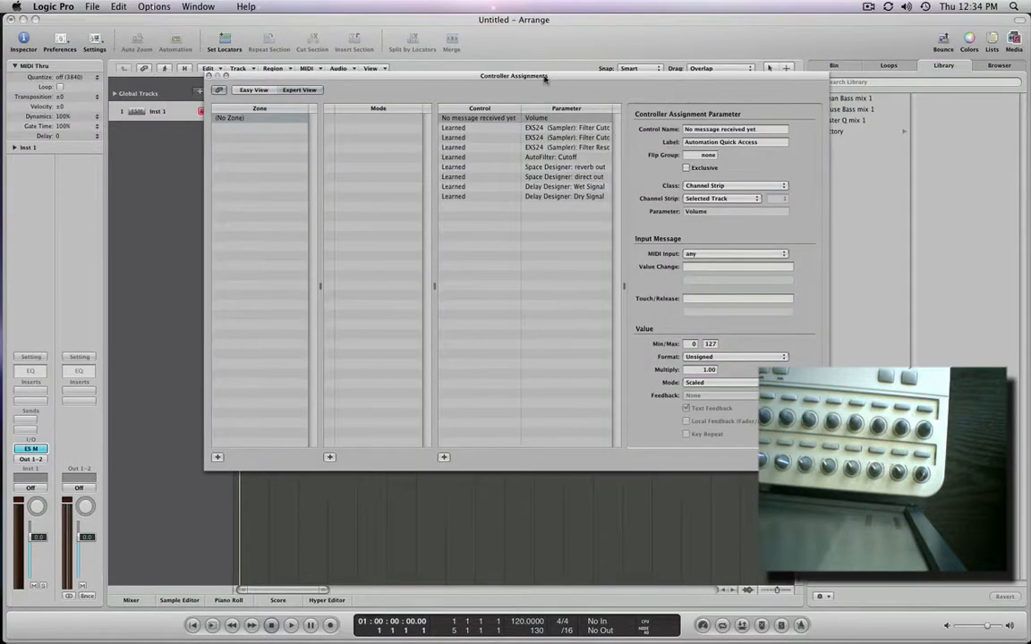
- Arrange the Controller Assignments and ES M windows so both are accessible, and learn the ES M Cutoff to a ReMOTE 25 knob
left_click_drag(542, 80, 348, 193)
left_click_drag(451, 115, 578, 81)
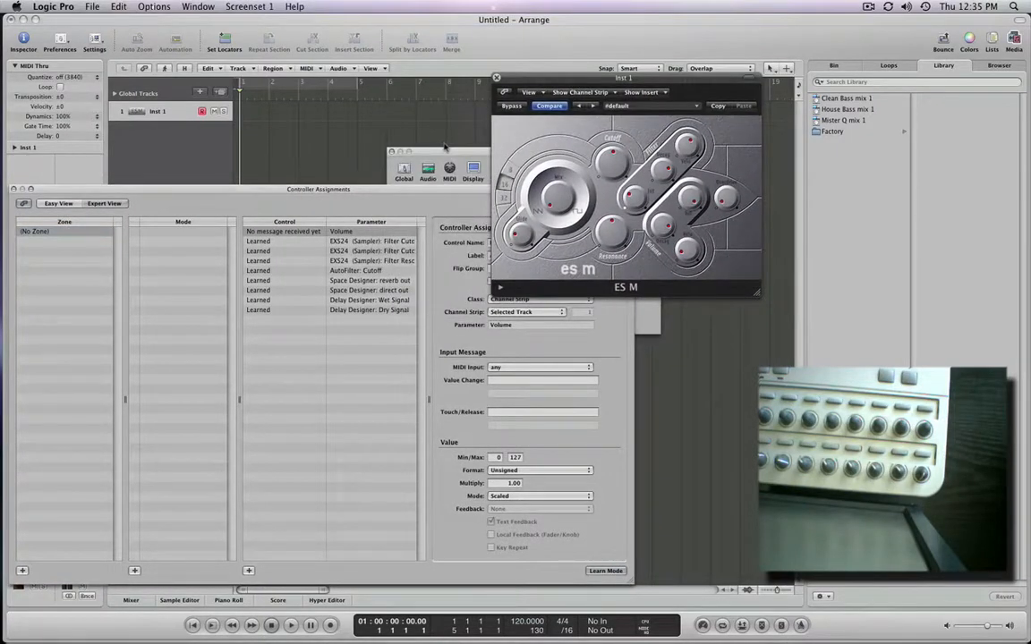
left_click_drag(582, 83, 593, 76)
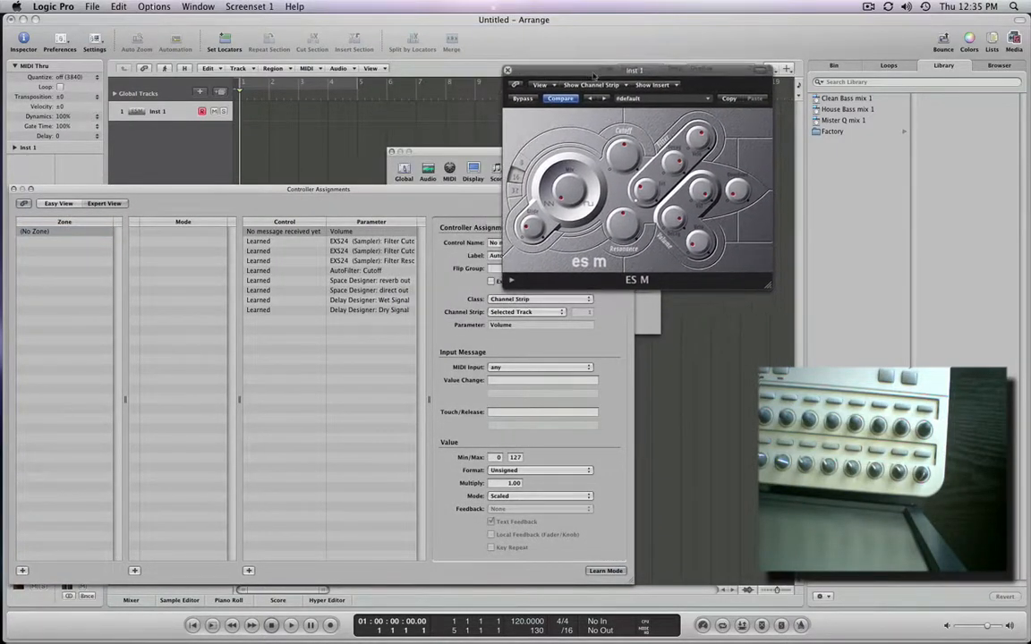
left_click(619, 156)
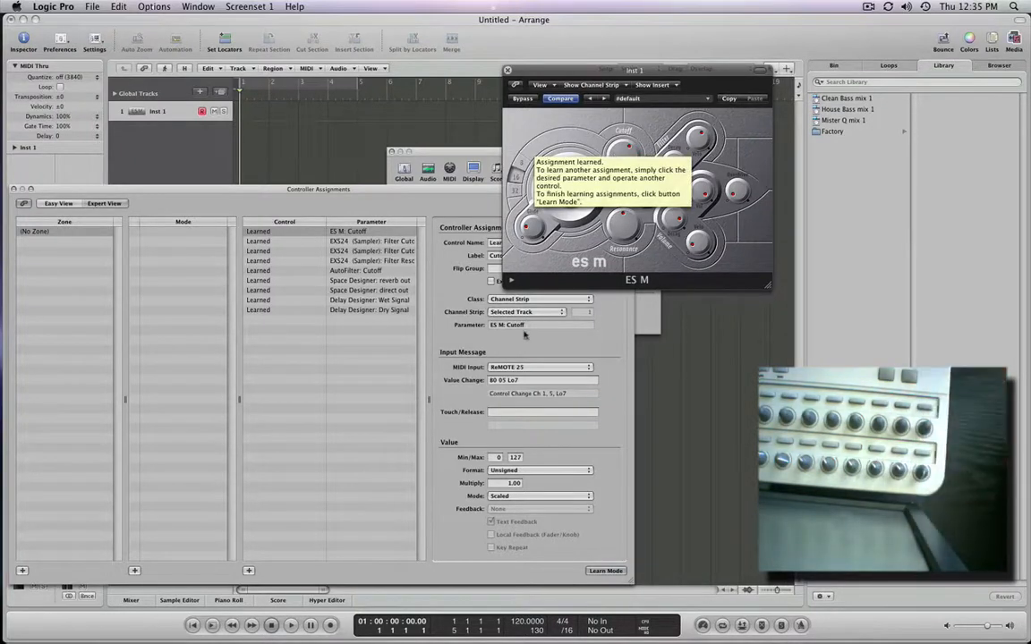
- Learn the ES M Resonance, Glide and Overdrive parameters to separate ReMOTE 25 knobs
left_click_drag(553, 78, 768, 80)
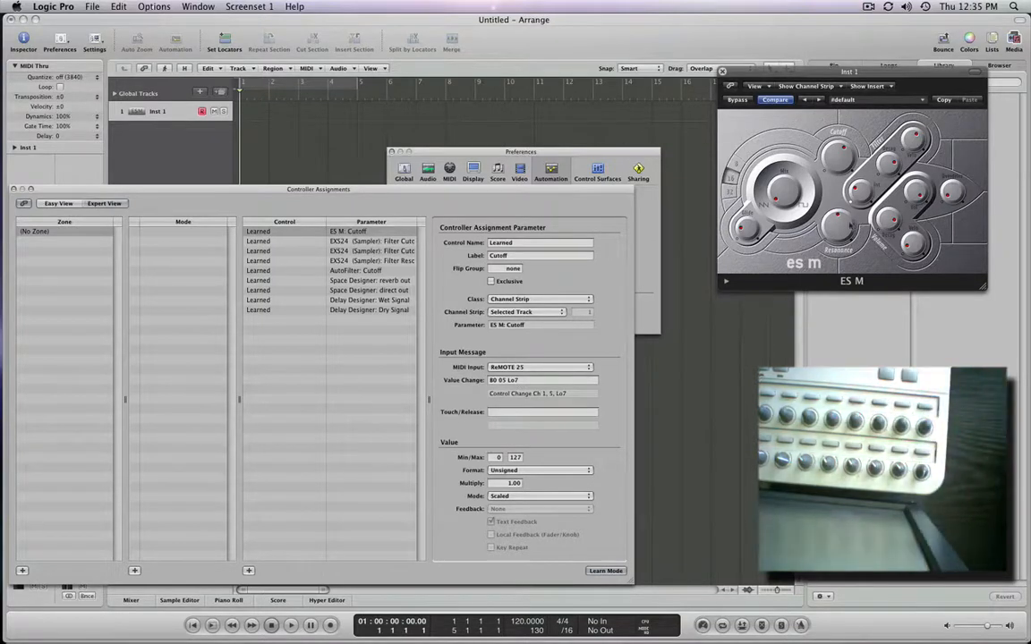
left_click(839, 227)
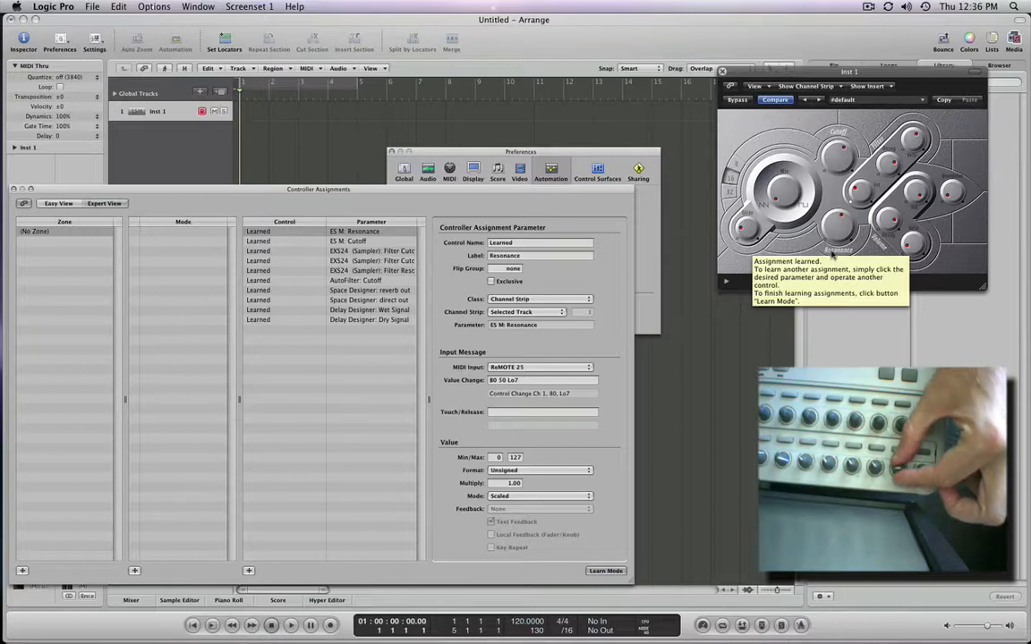
left_click(746, 226)
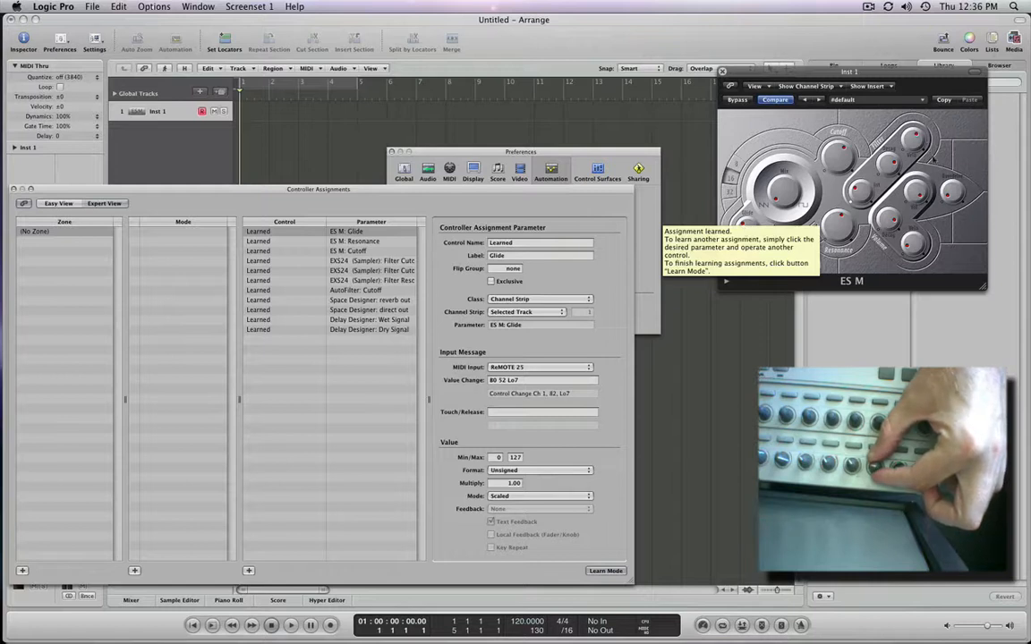
left_click(953, 190)
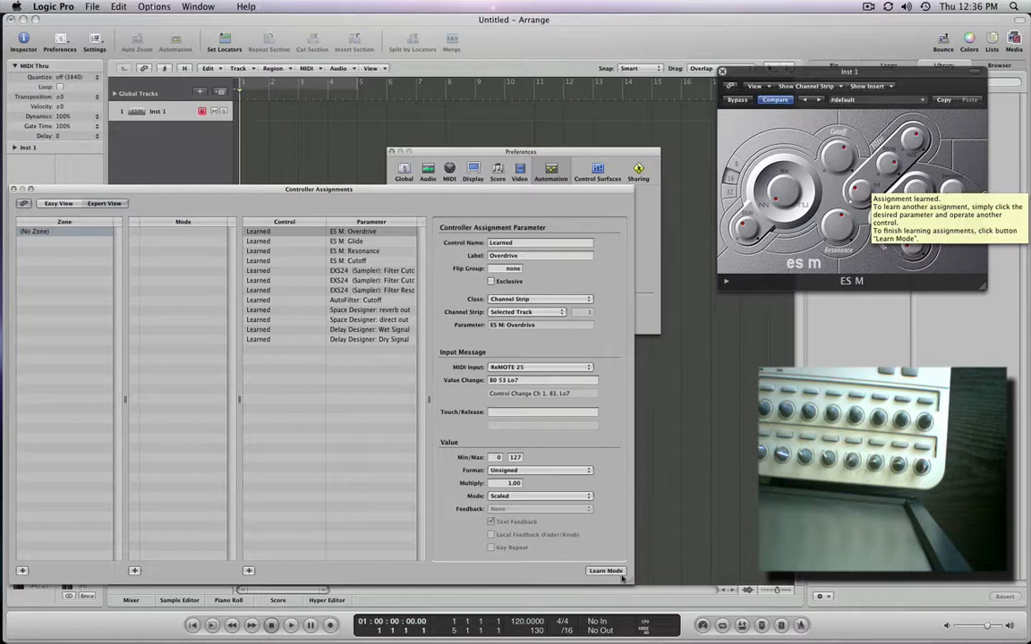
- Close the Controller Assignments and Preferences windows and move the ES M window back over the arrange area
left_click(12, 189)
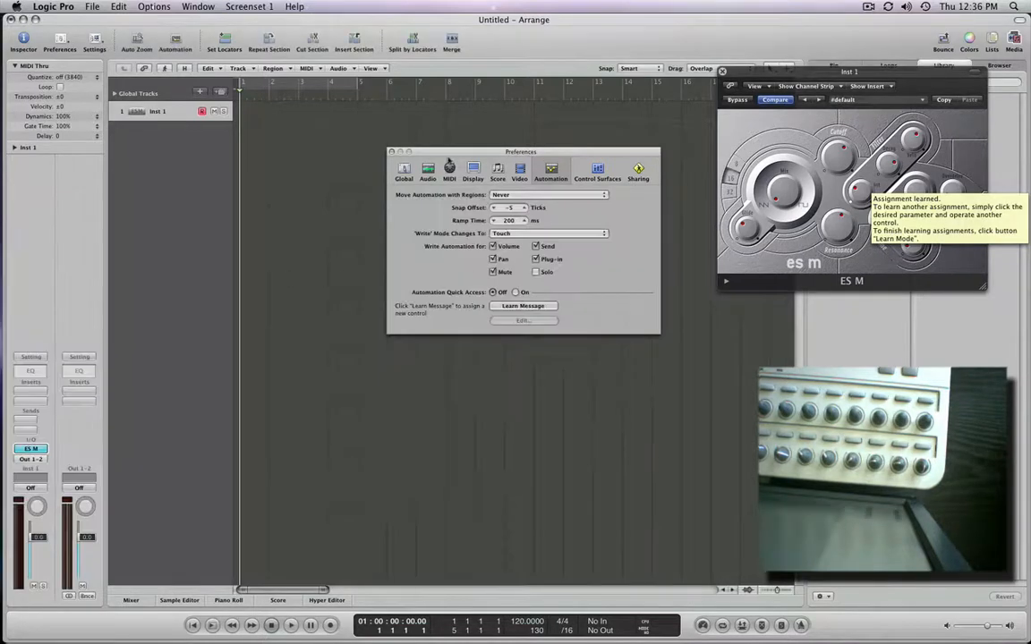
left_click(391, 152)
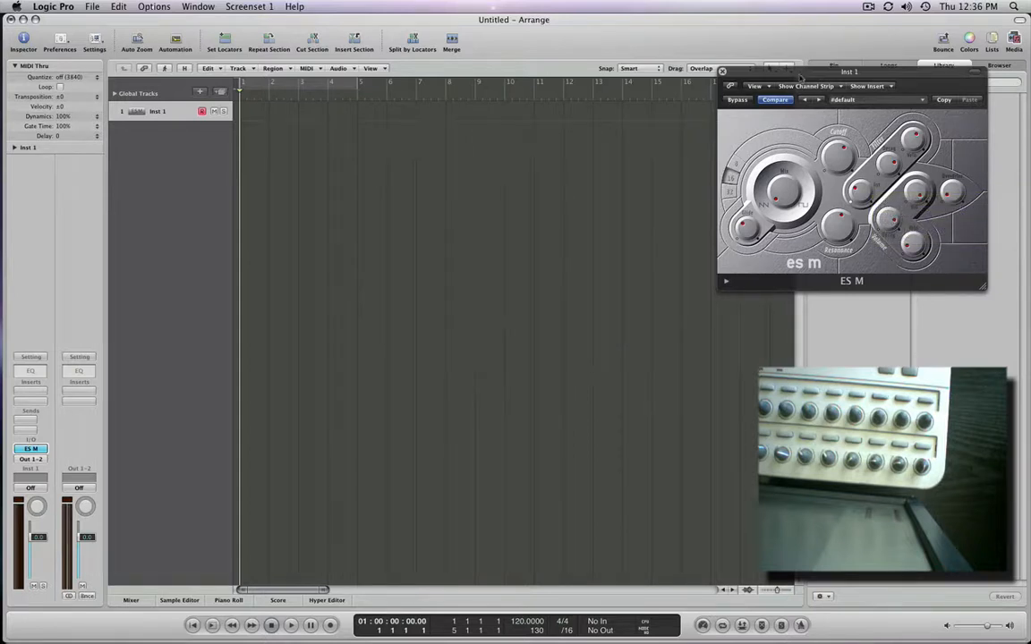
left_click_drag(799, 78, 415, 195)
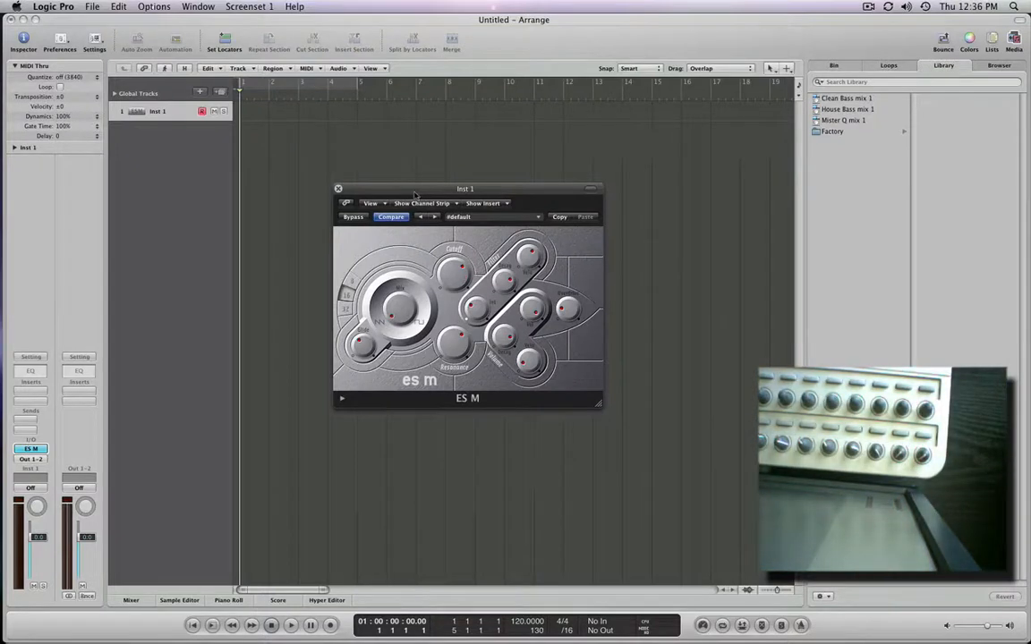
- Show automation on the Inst 1 track and enlarge the track's height to give its automation lane more room
left_click(166, 112)
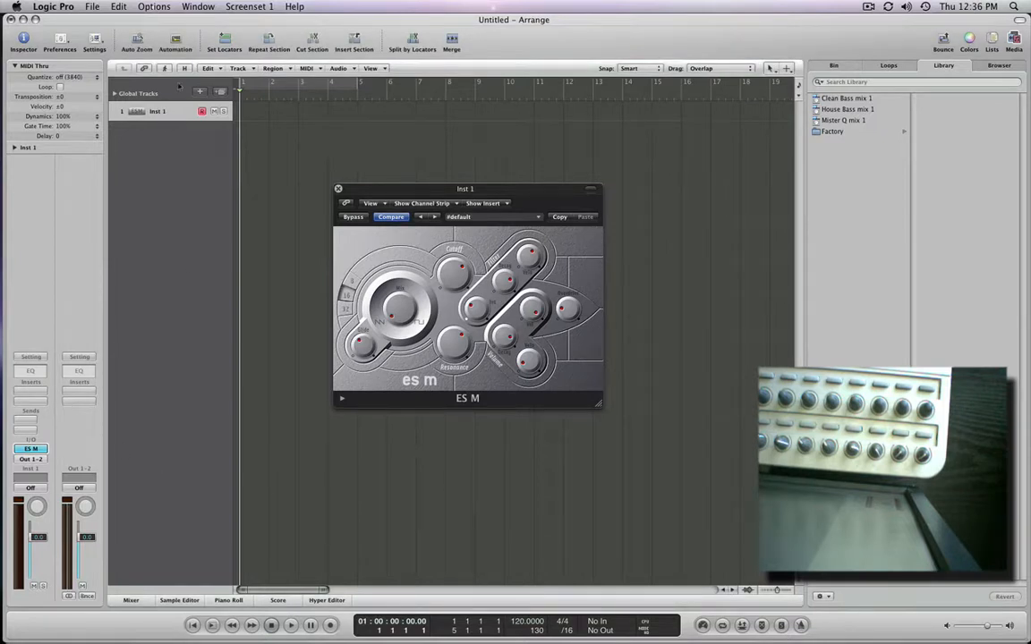
left_click(187, 44)
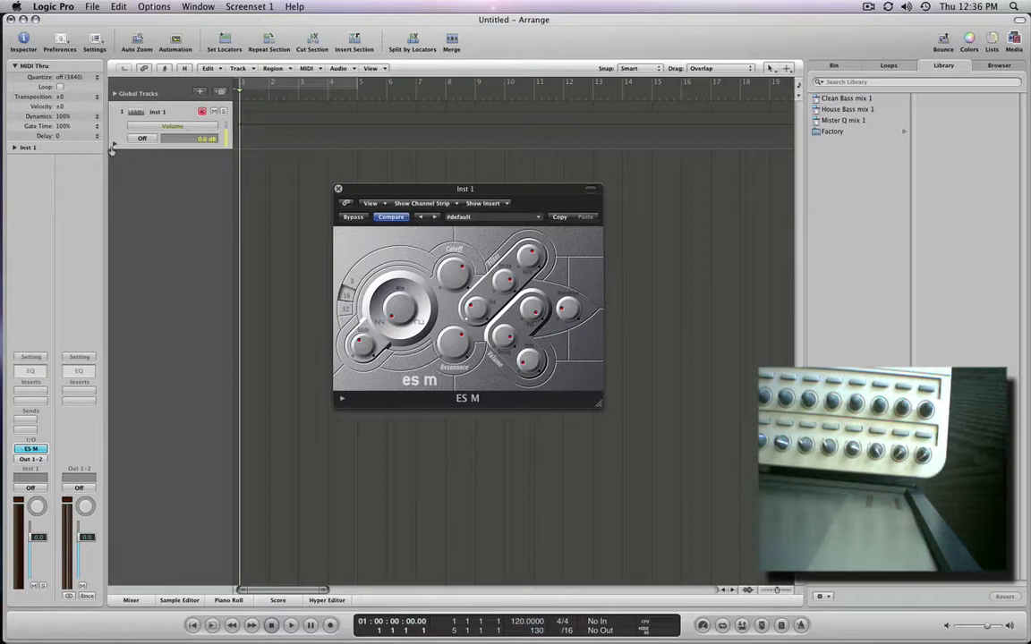
left_click_drag(112, 150, 119, 250)
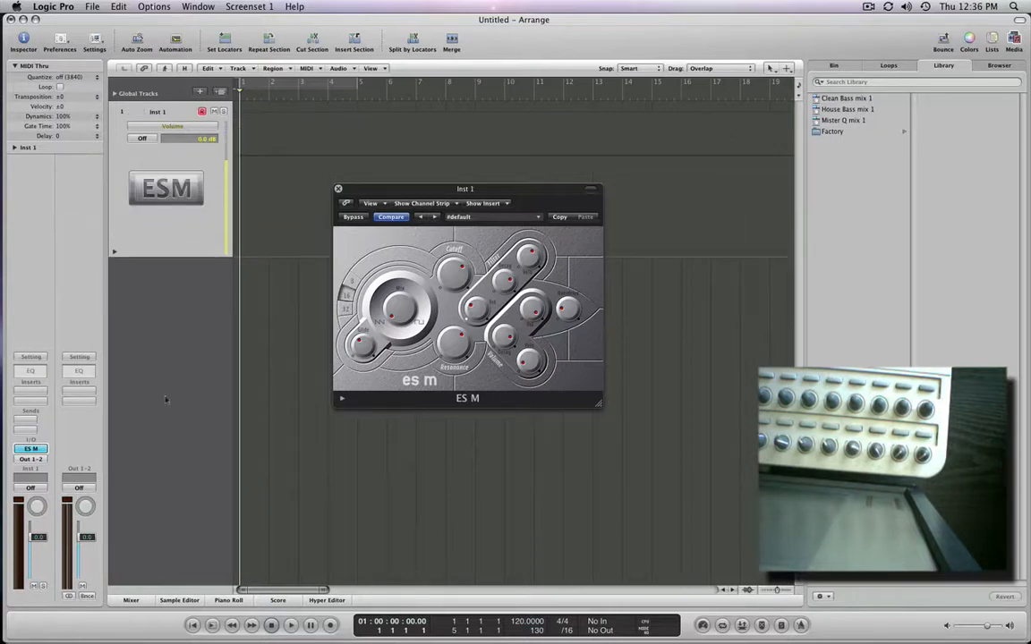
- Enable Catch so the view follows the playhead, and set the Inst 1 automation mode to Latch
left_click(163, 68)
left_click(32, 489)
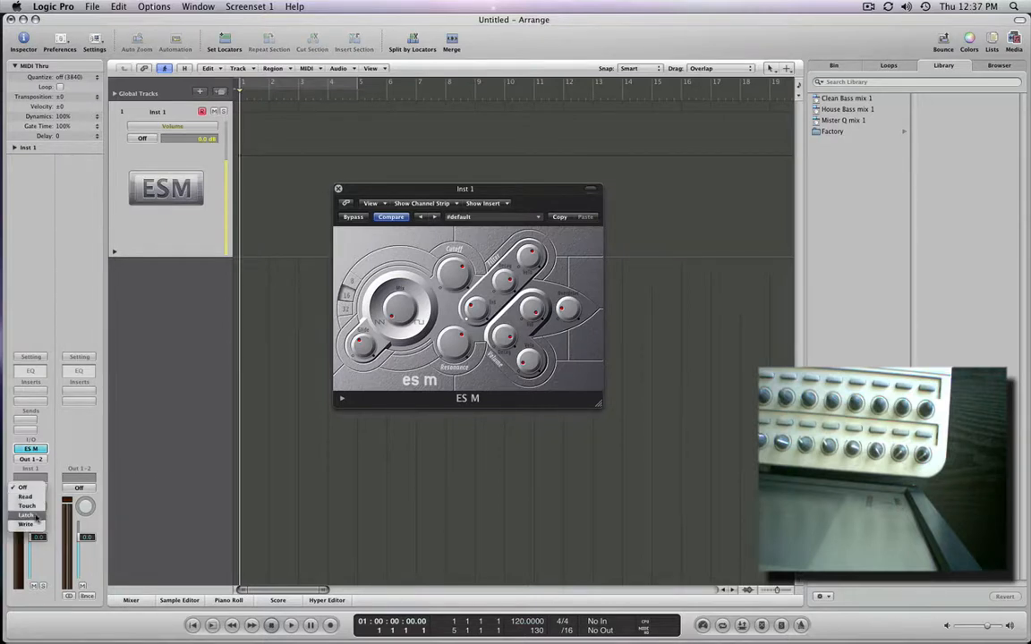
left_click(35, 516)
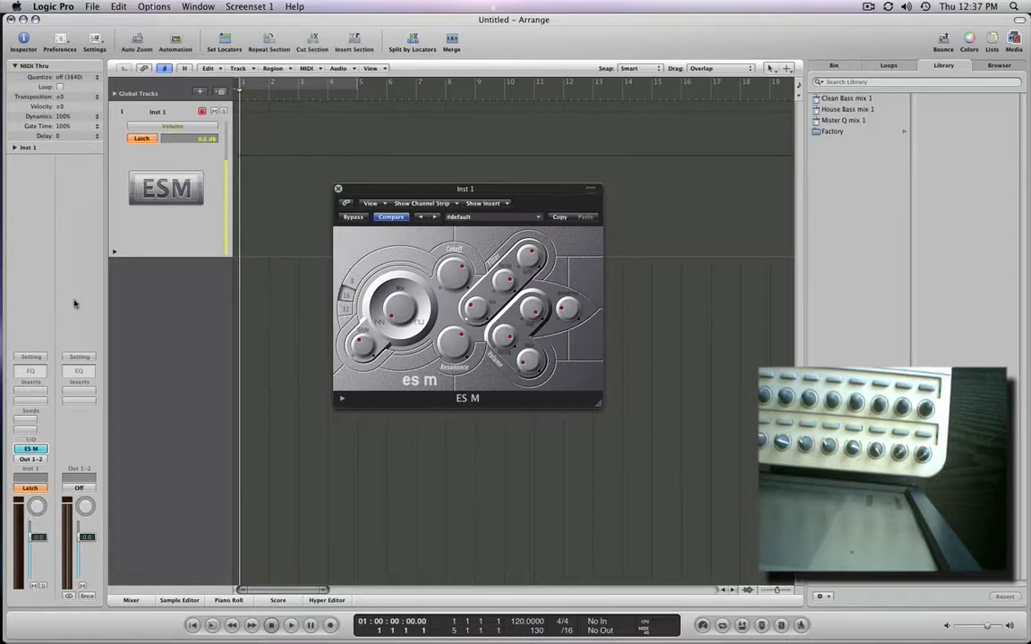
- Record ES M knob movements as track automation during playback, keeping the synth window below the lane, and return to the start
key("space")
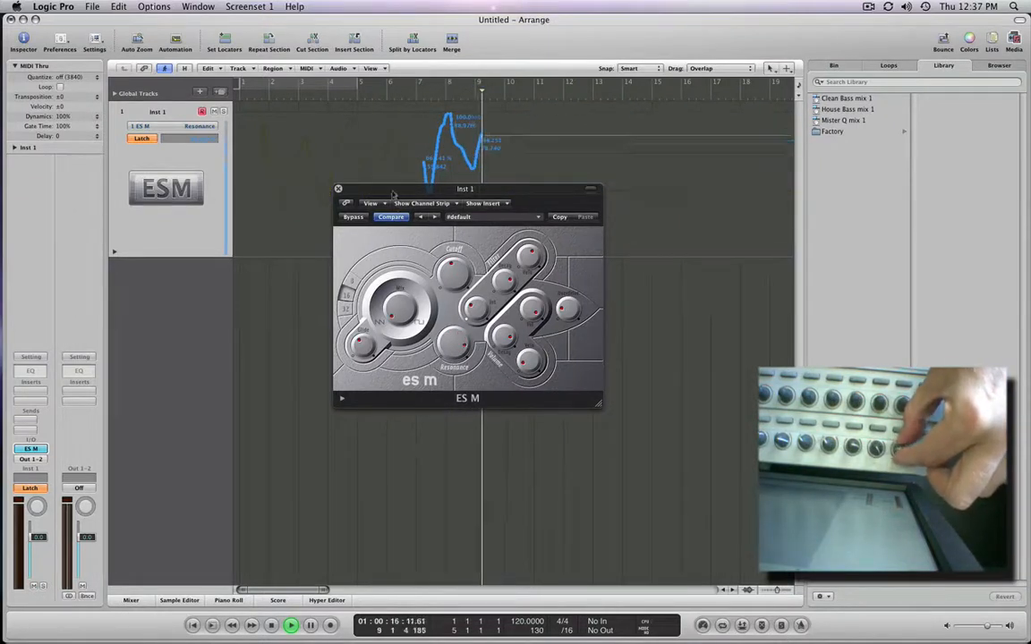
left_click_drag(393, 192, 385, 260)
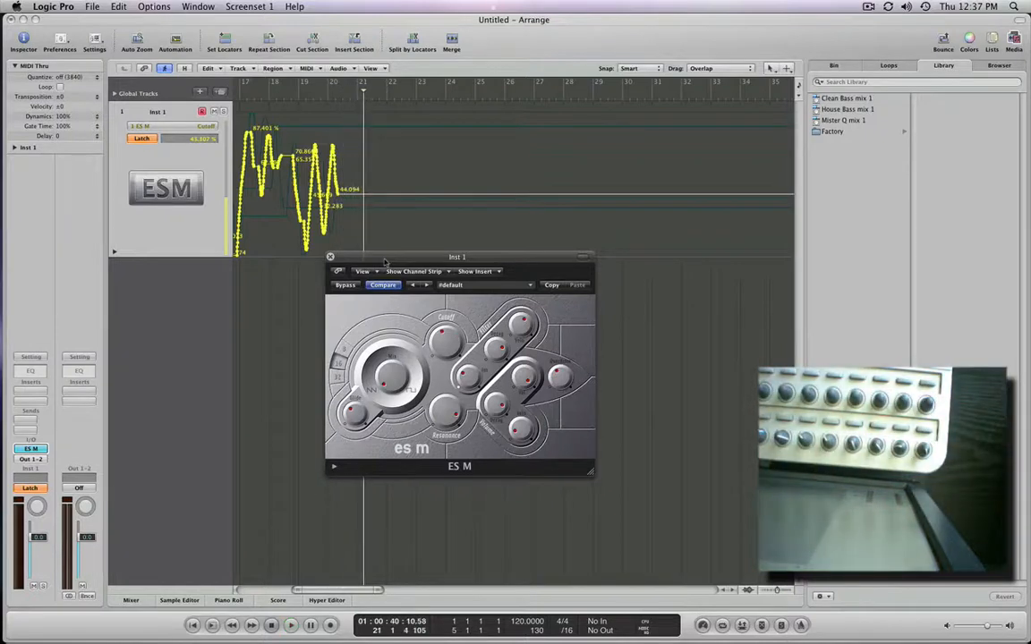
key("space")
key("Return")
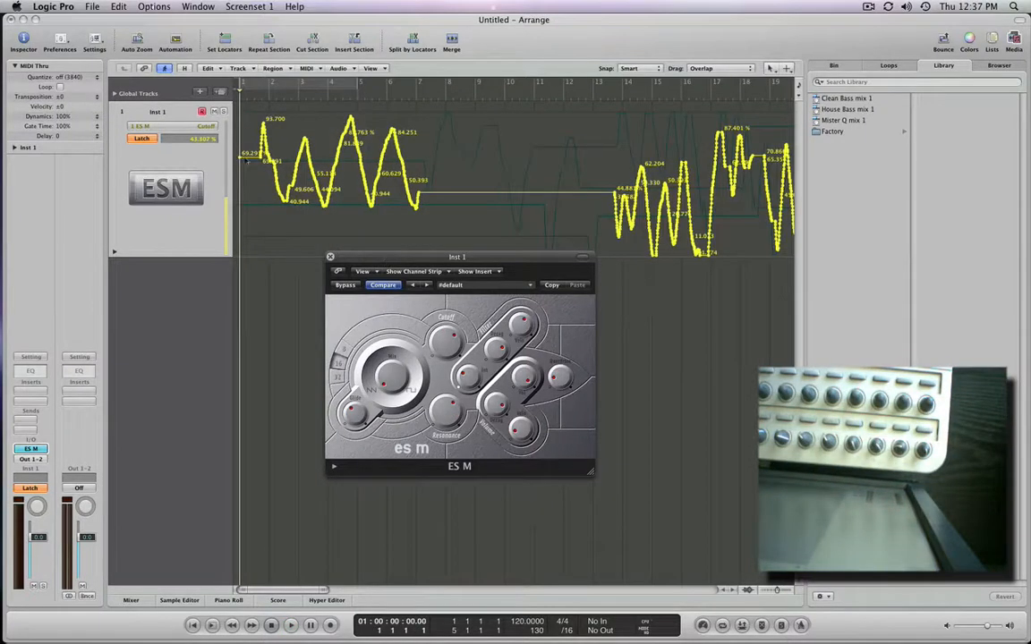
- Play the recorded automation from the start and switch the Inst 1 automation mode to Read
key("space")
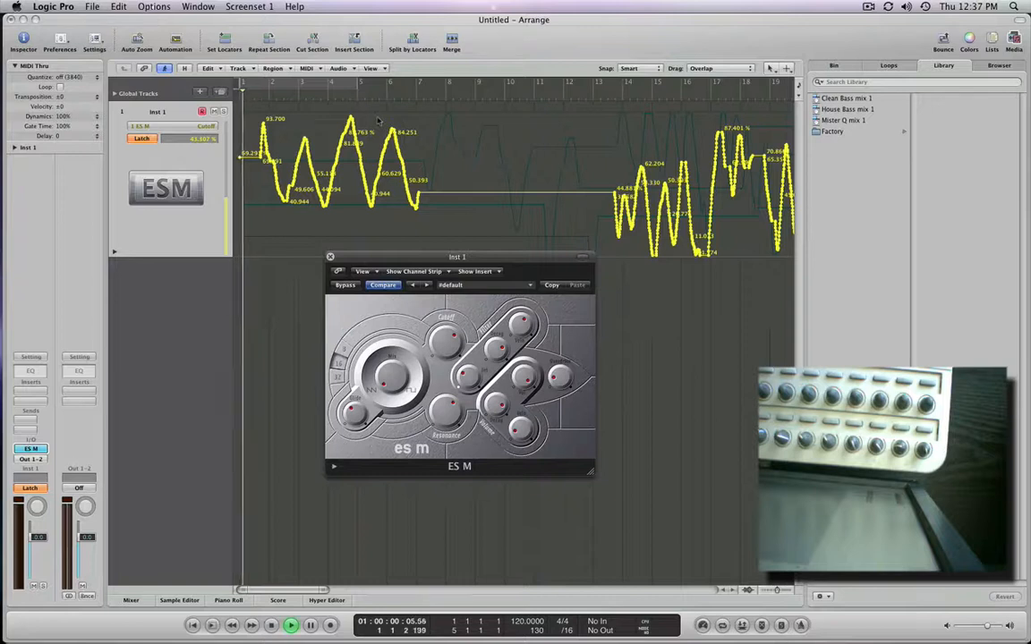
left_click(141, 138)
left_click(145, 122)
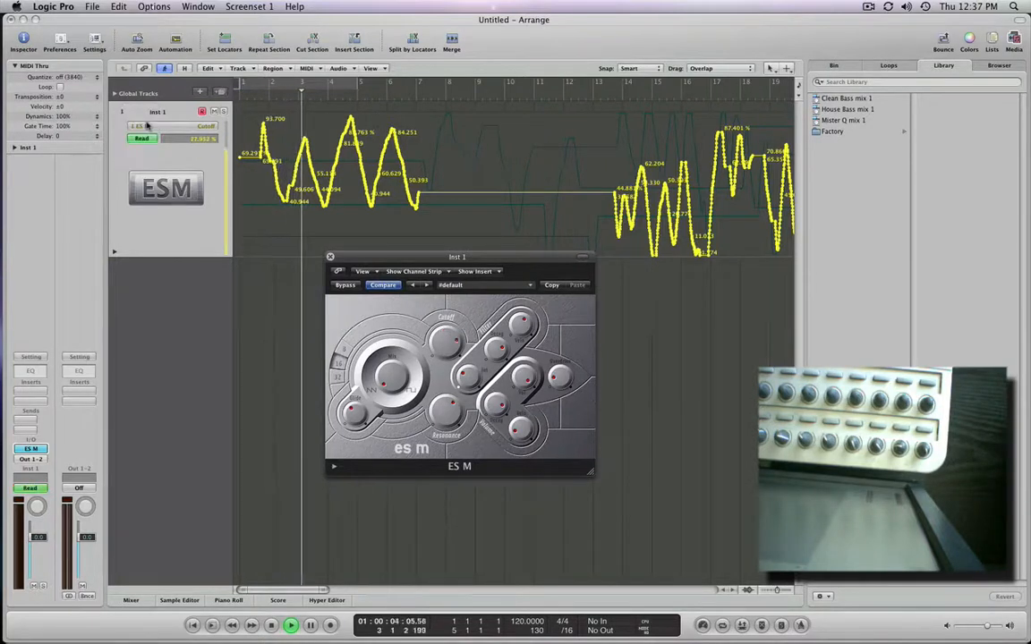